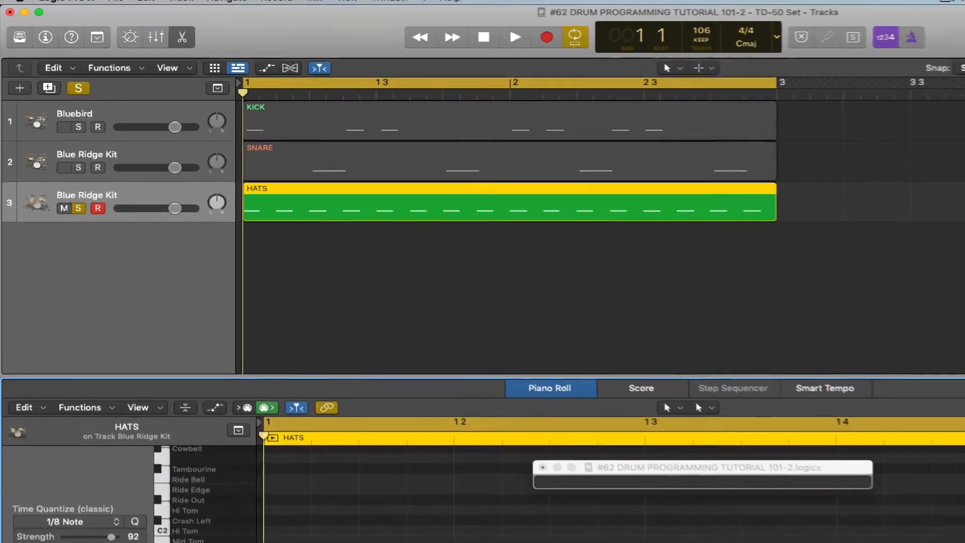
Play back the drum loop to hear how the kick, snare and hats sound together.
{"action": "key", "text": "super+k"}
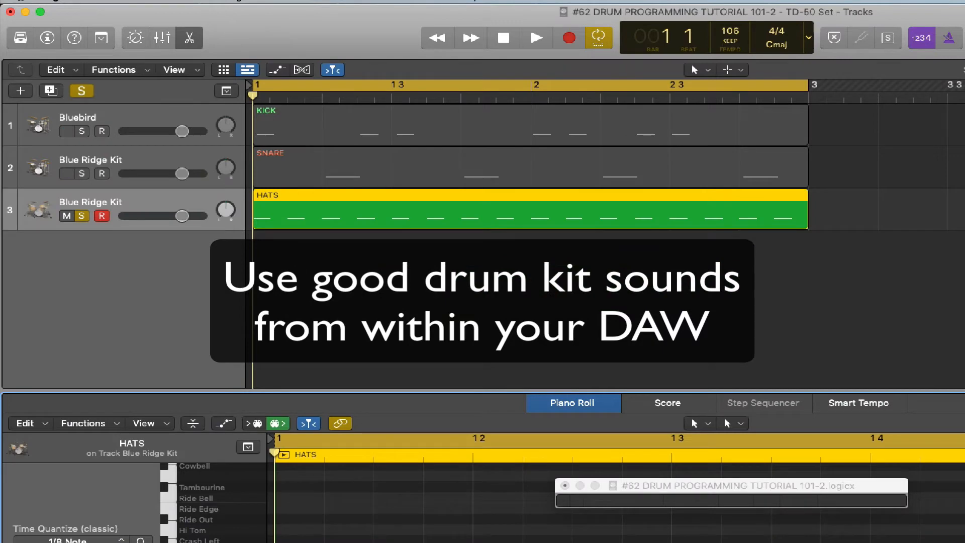
{"action": "key", "text": "space"}
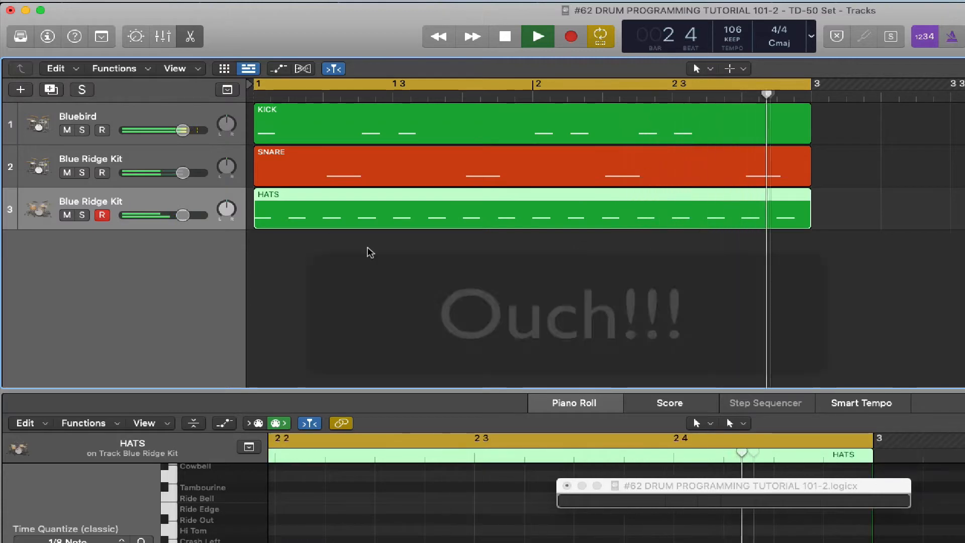
{"action": "key", "text": "space"}
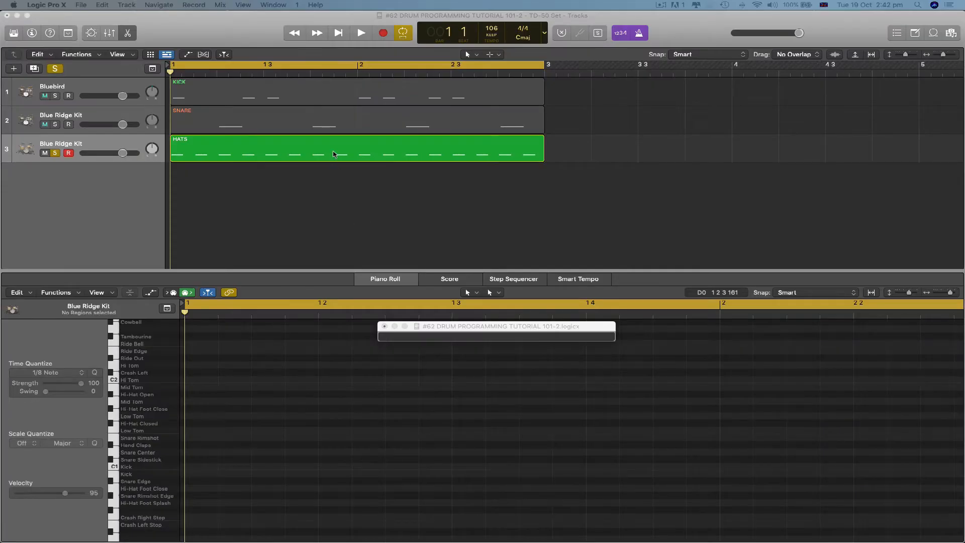
Quantize all notes in the HATS region to 1/8 notes with strength 92 and swing 5.
{"action": "left_click", "coordinate": [335, 146]}
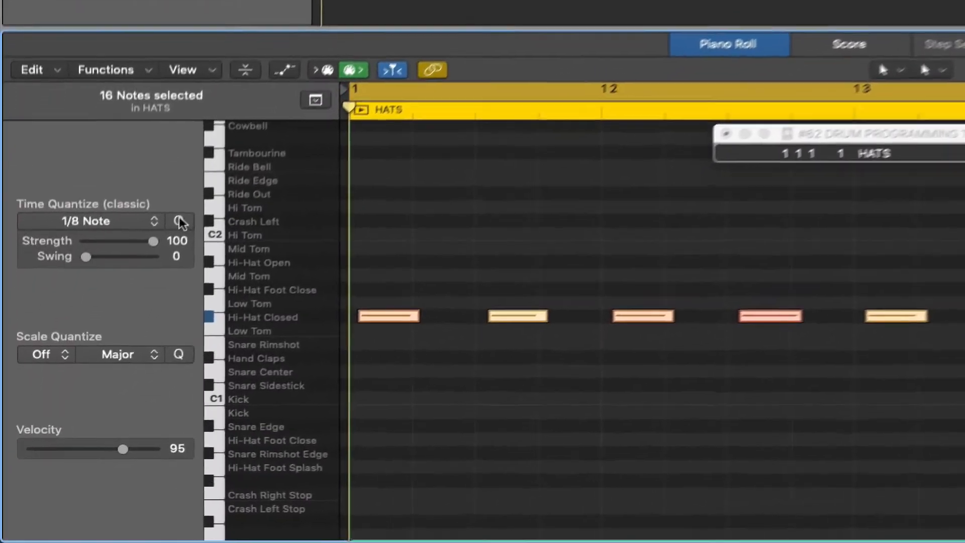
{"action": "left_click", "coordinate": [182, 216]}
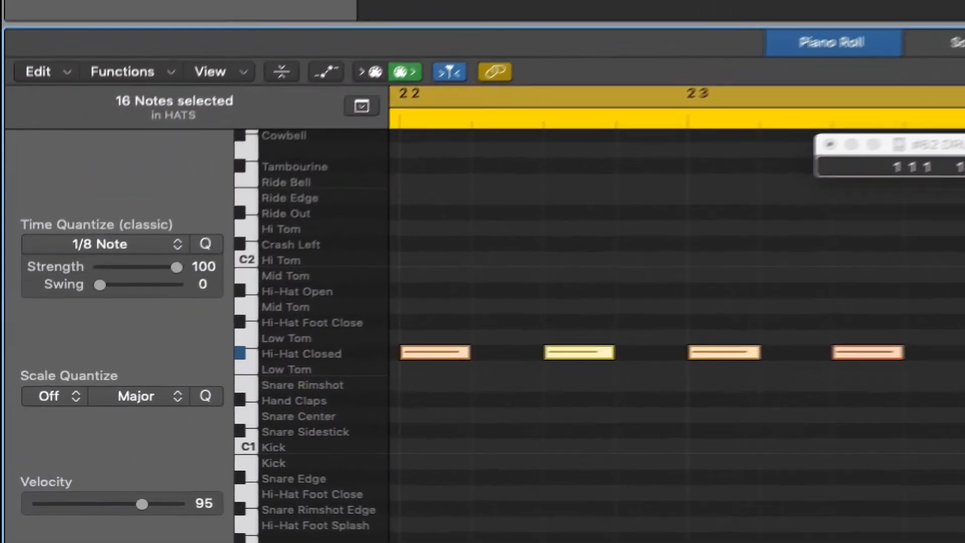
{"action": "left_click_drag", "start_coordinate": [93, 357], "coordinate": [90, 357]}
{"action": "left_click_drag", "start_coordinate": [176, 257], "coordinate": [176, 258]}
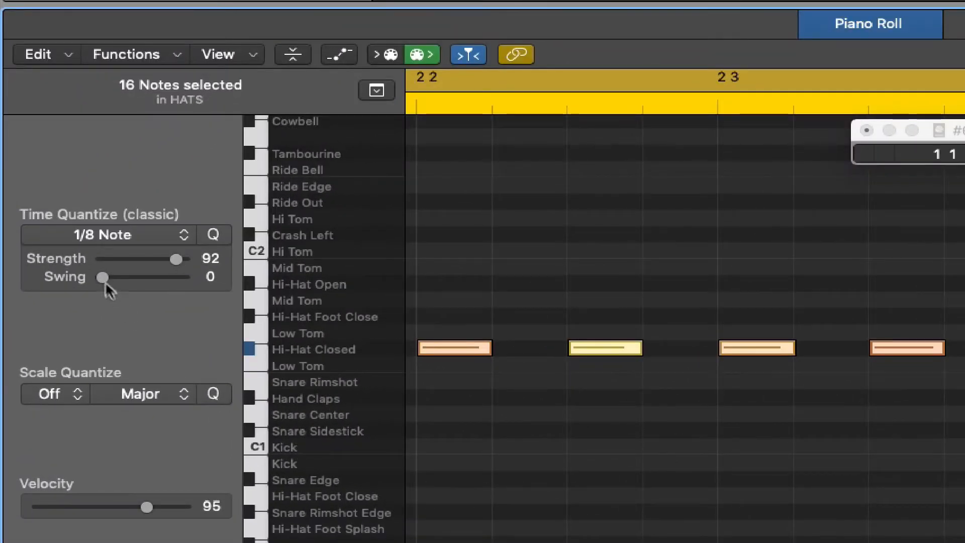
{"action": "left_click_drag", "start_coordinate": [103, 277], "coordinate": [106, 273]}
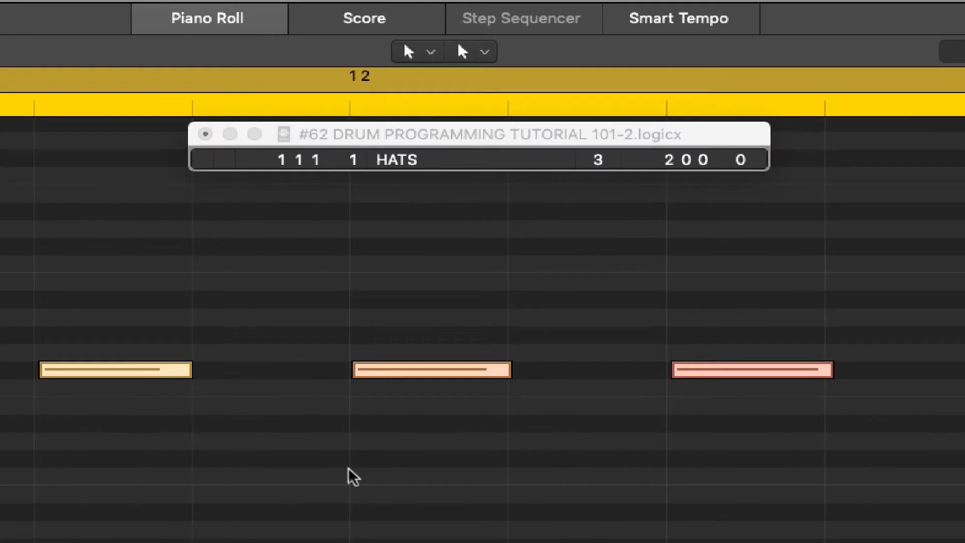
Check the exact start positions of individual hi-hat notes and try lower quantize strengths on the HATS region.
{"action": "left_click", "coordinate": [325, 468]}
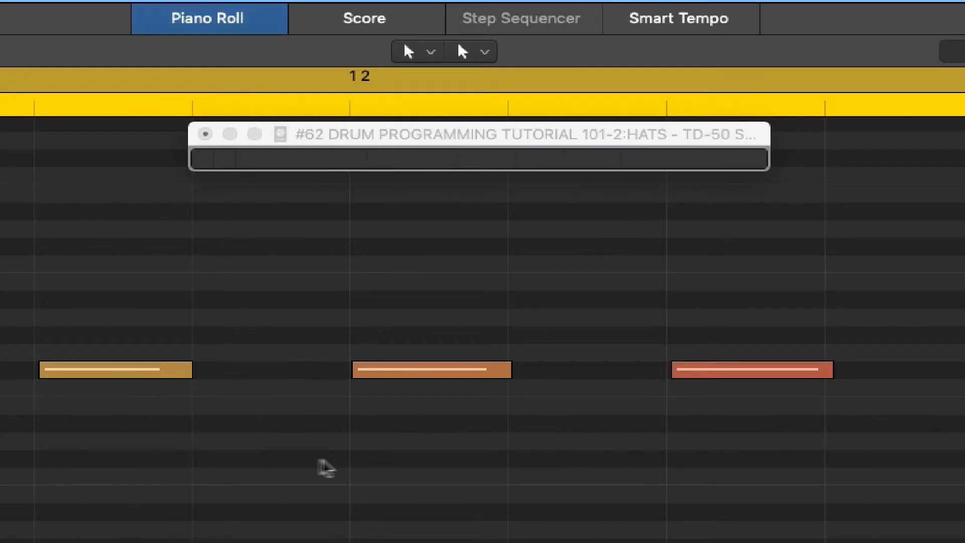
{"action": "left_click", "coordinate": [60, 372]}
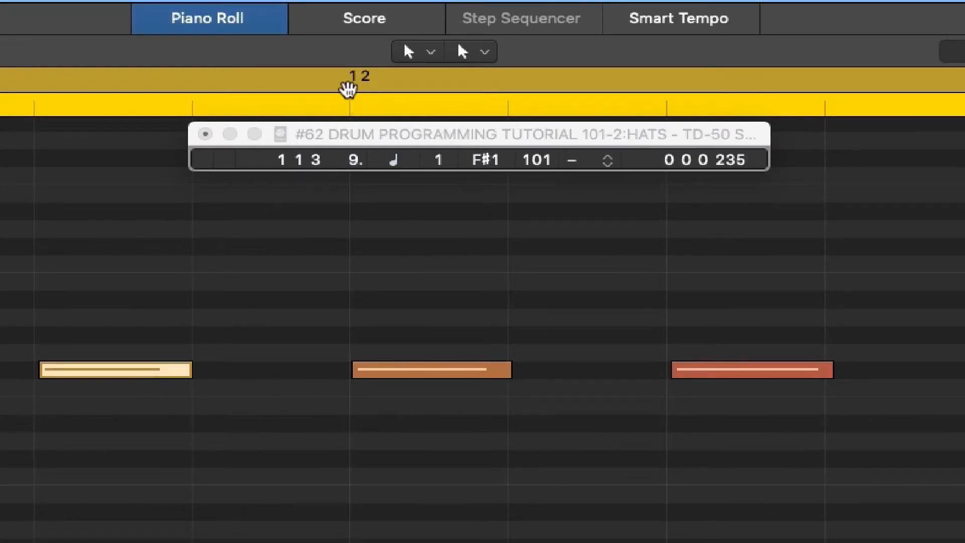
{"action": "left_click", "coordinate": [404, 369]}
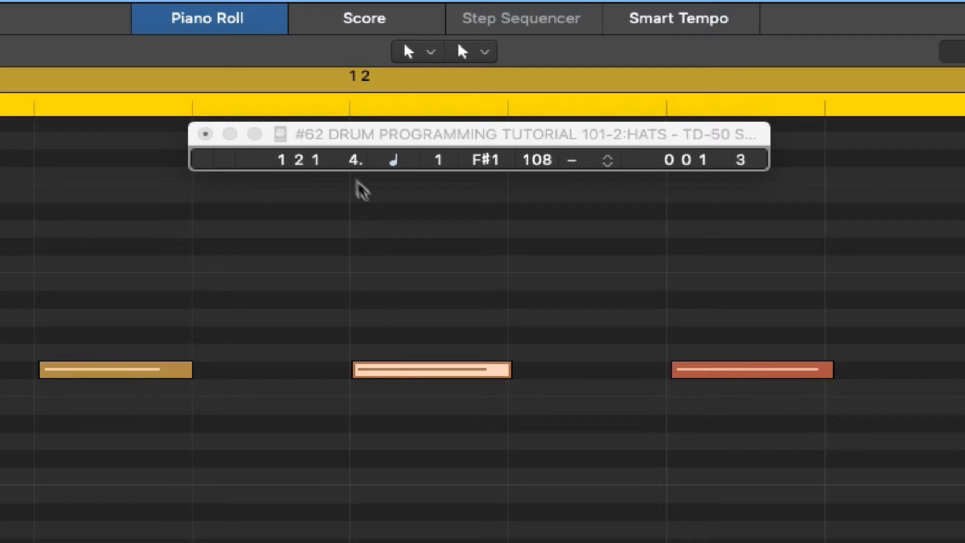
{"action": "left_click", "coordinate": [724, 372]}
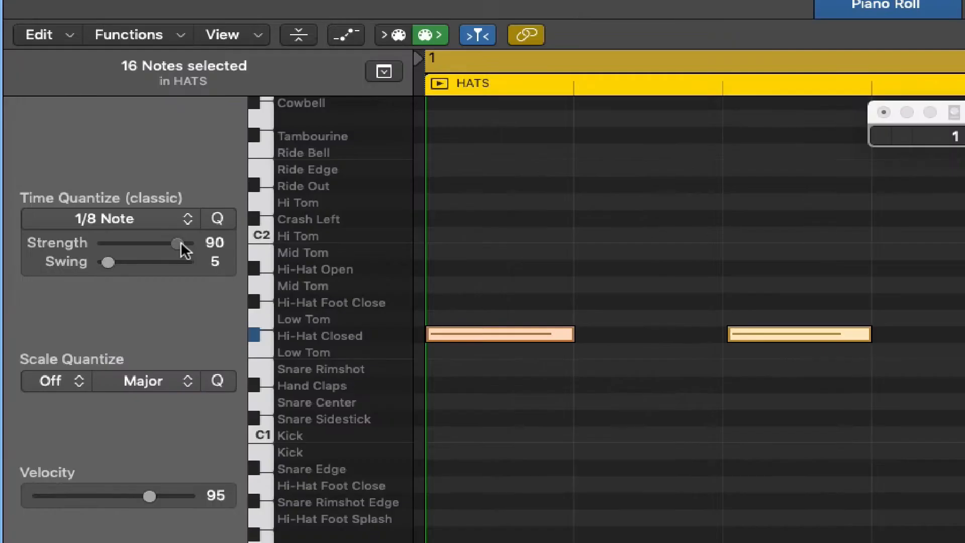
{"action": "left_click_drag", "start_coordinate": [180, 244], "coordinate": [153, 243]}
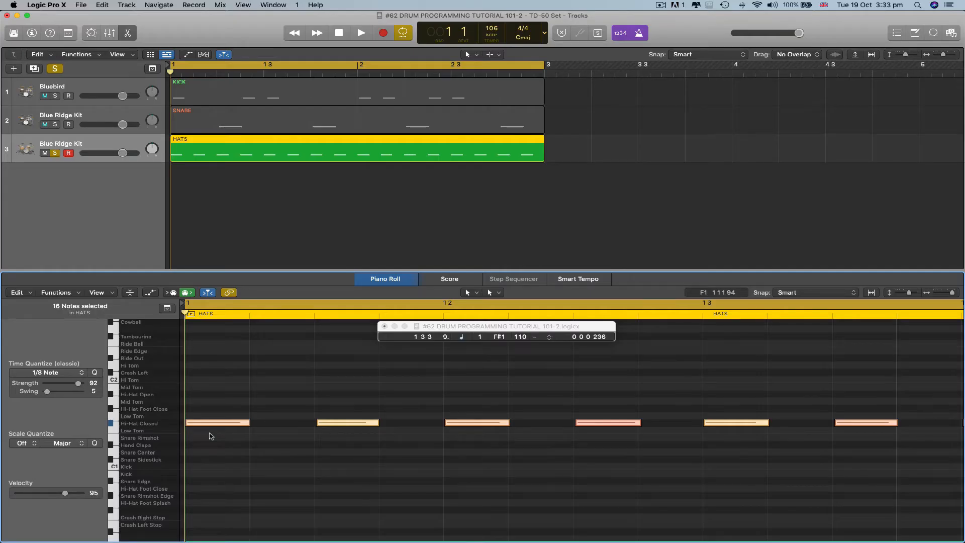
Randomize the velocities of all hi-hat notes with the Random Velocity transform, adjusting both limits of the velocity range.
{"action": "left_click", "coordinate": [55, 292]}
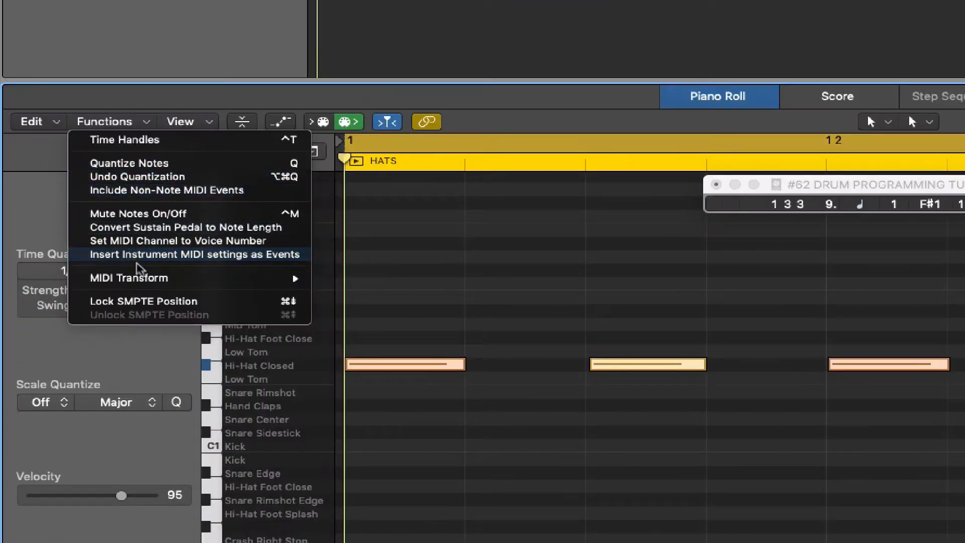
{"action": "mouse_move", "coordinate": [78, 377]}
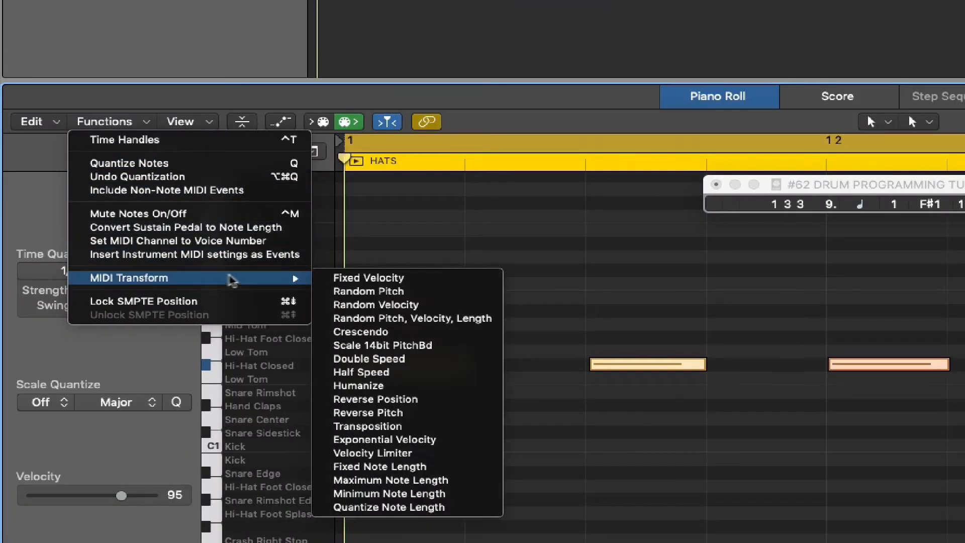
{"action": "left_click", "coordinate": [376, 305]}
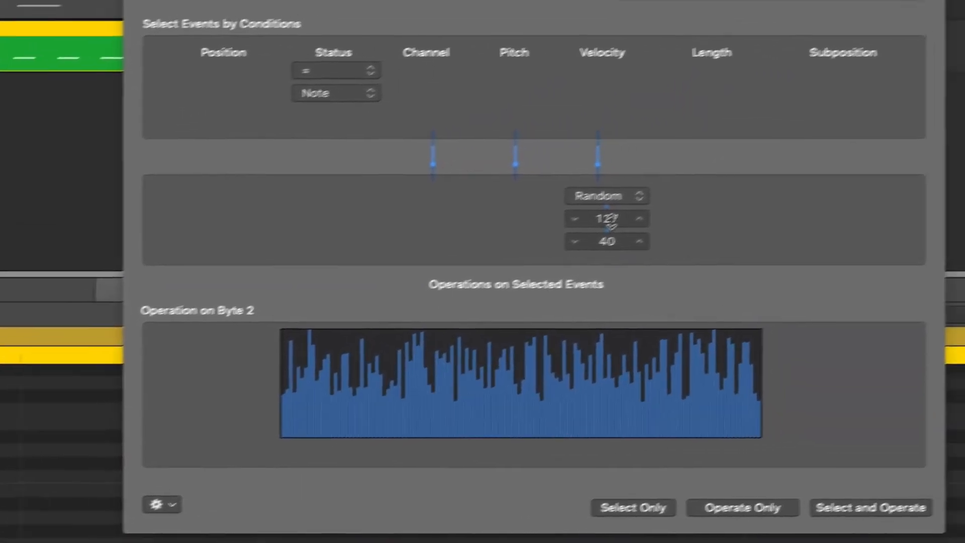
{"action": "left_click_drag", "start_coordinate": [609, 220], "coordinate": [607, 200]}
{"action": "left_click_drag", "start_coordinate": [594, 245], "coordinate": [594, 271]}
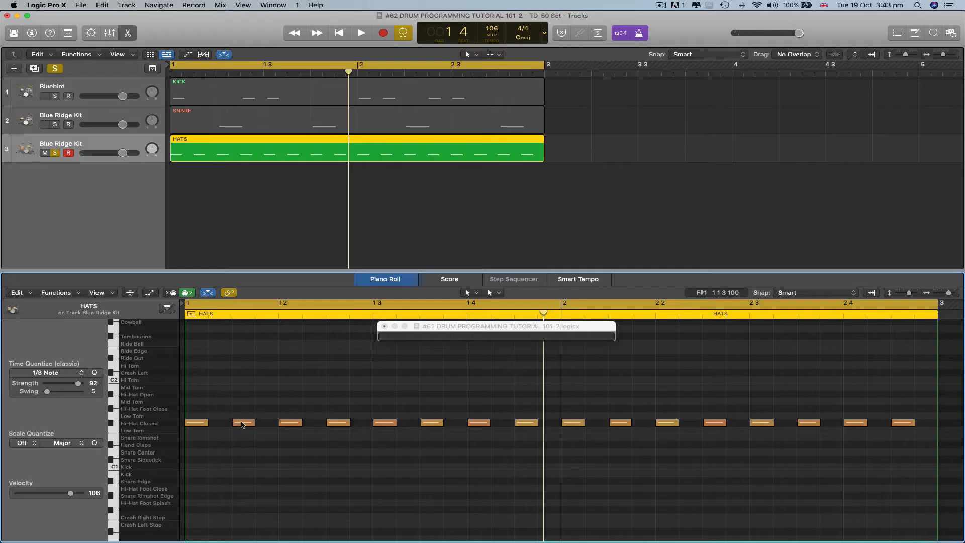
Lower the velocity of every second hi-hat note together, bringing the first of them to 50, and play the result.
{"action": "left_click", "coordinate": [243, 422]}
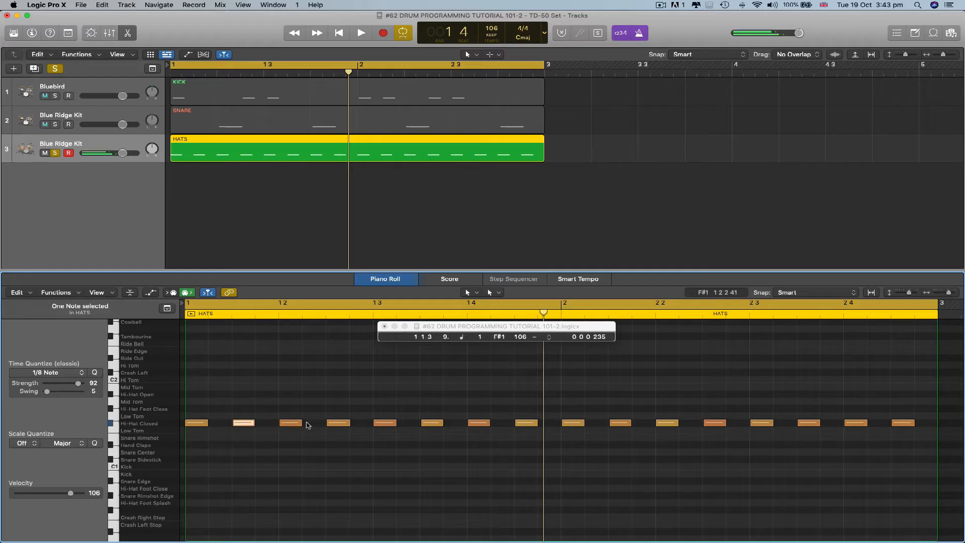
{"action": "left_click", "coordinate": [338, 422], "text": "shift"}
{"action": "left_click", "coordinate": [432, 423], "text": "shift"}
{"action": "left_click", "coordinate": [526, 422], "text": "shift"}
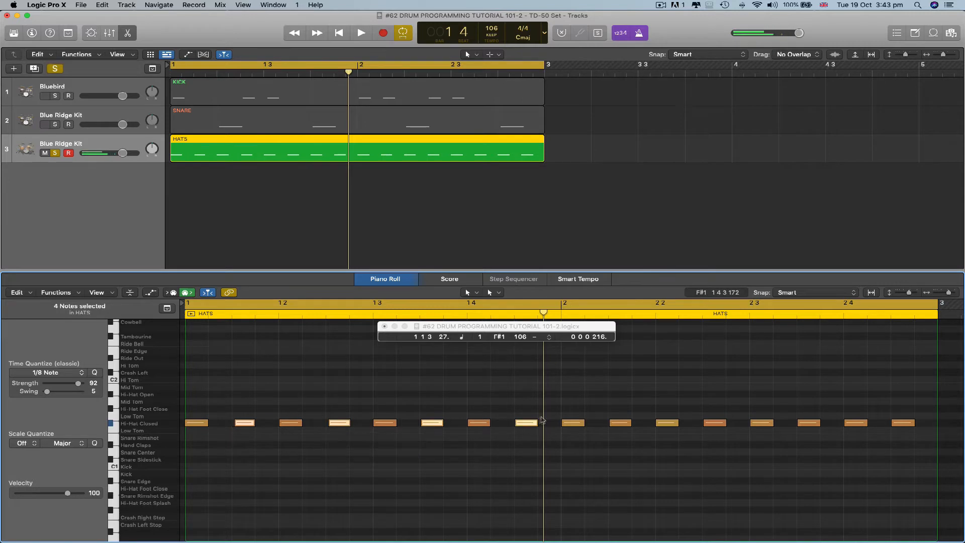
{"action": "left_click", "coordinate": [620, 422], "text": "shift"}
{"action": "left_click", "coordinate": [809, 423], "text": "shift"}
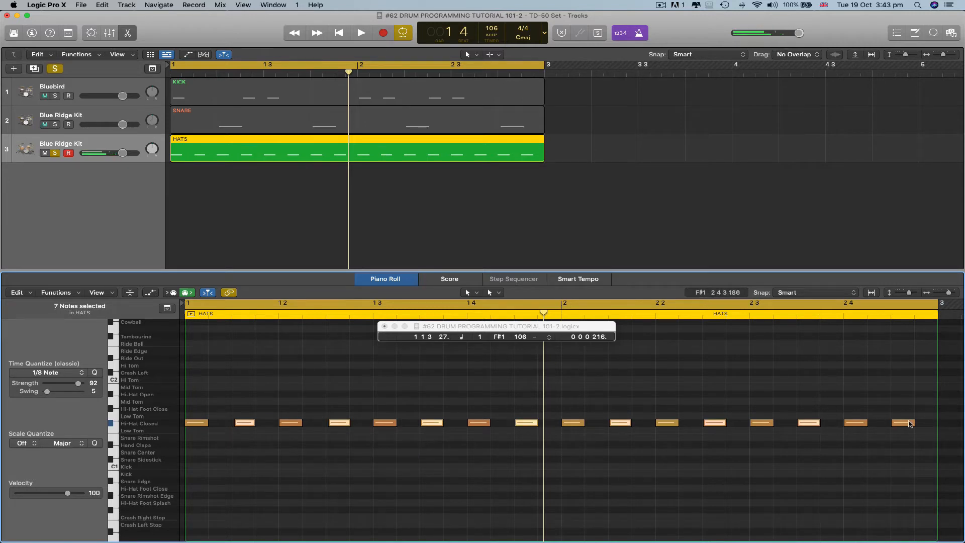
{"action": "left_click", "coordinate": [911, 424], "text": "shift"}
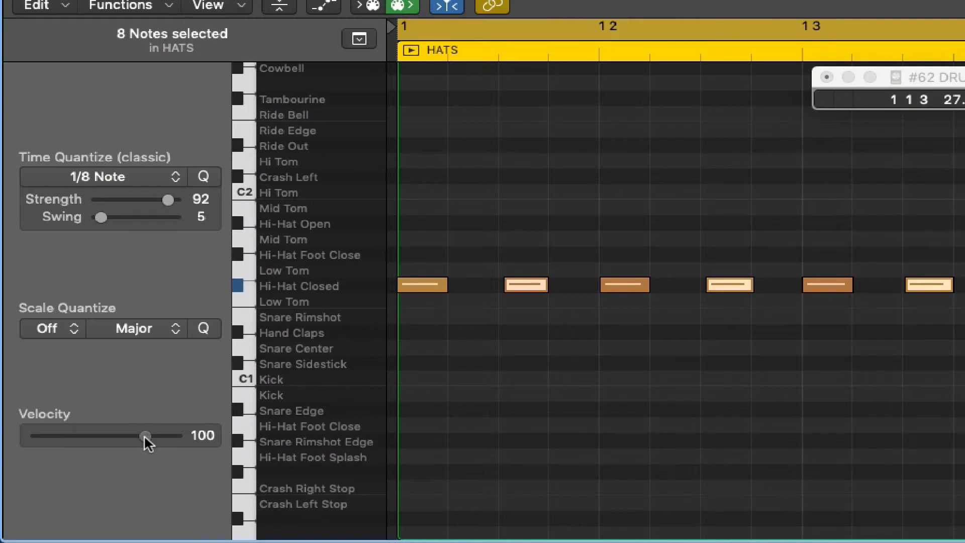
{"action": "left_click_drag", "start_coordinate": [143, 434], "coordinate": [90, 434]}
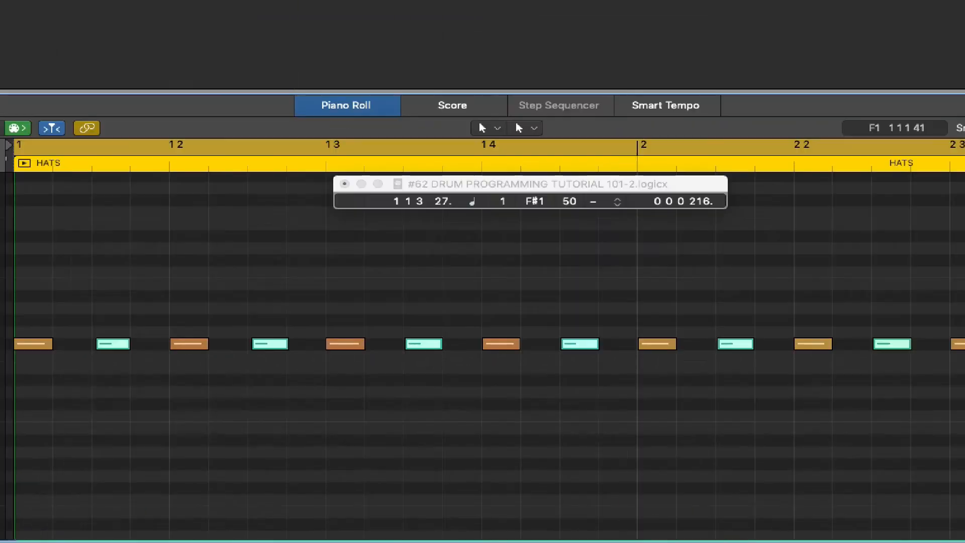
{"action": "key", "text": "space"}
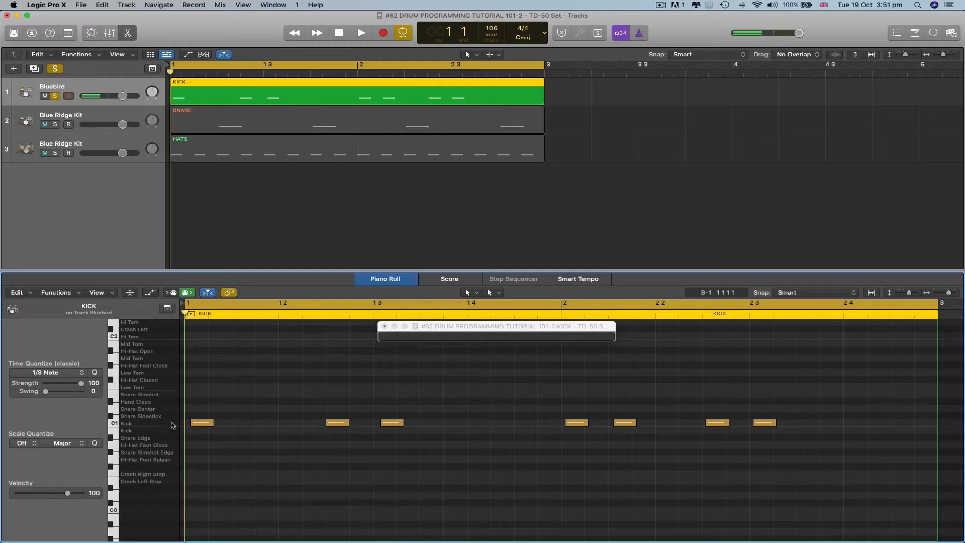
Quantize all notes in the KICK region to 1/8 notes with strength 94 and swing 5.
{"action": "left_click", "coordinate": [173, 426]}
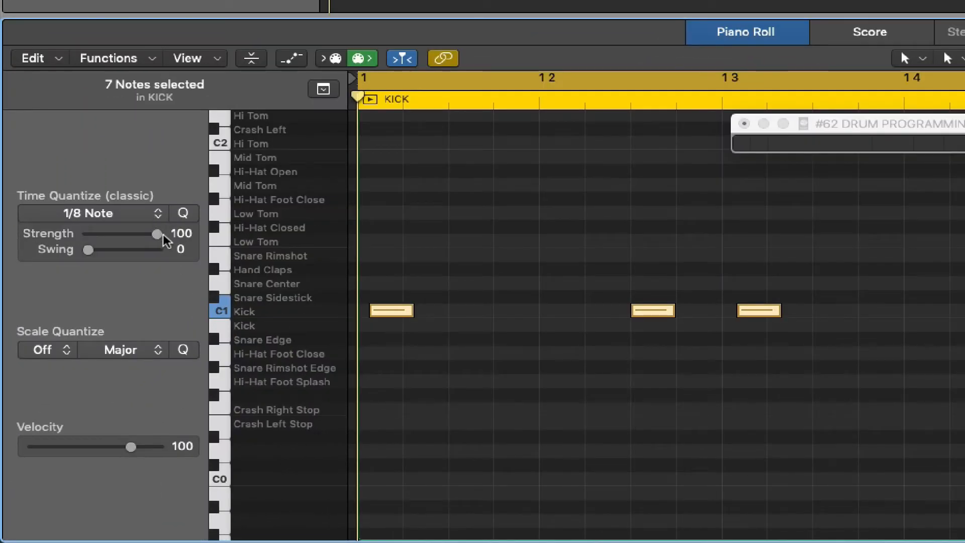
{"action": "left_click", "coordinate": [159, 234]}
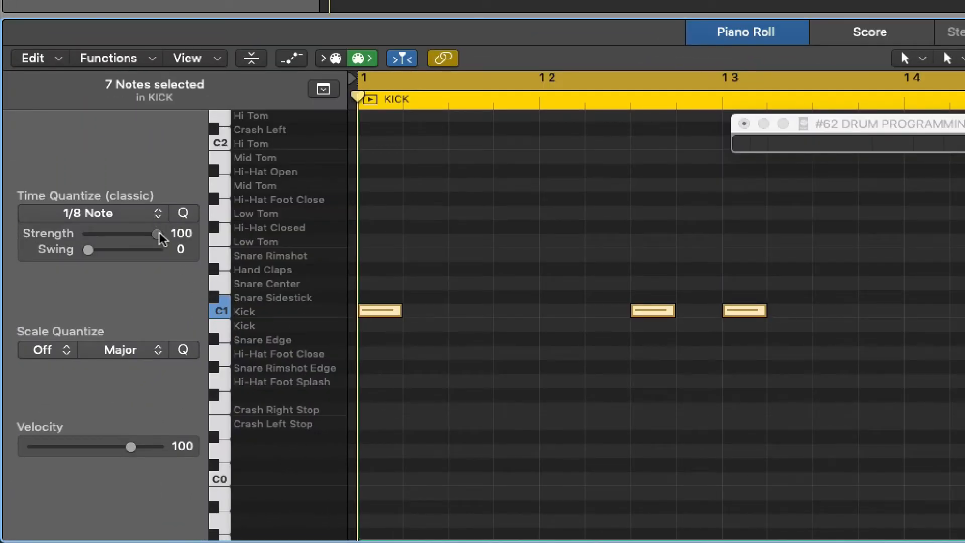
{"action": "left_click_drag", "start_coordinate": [160, 234], "coordinate": [155, 235]}
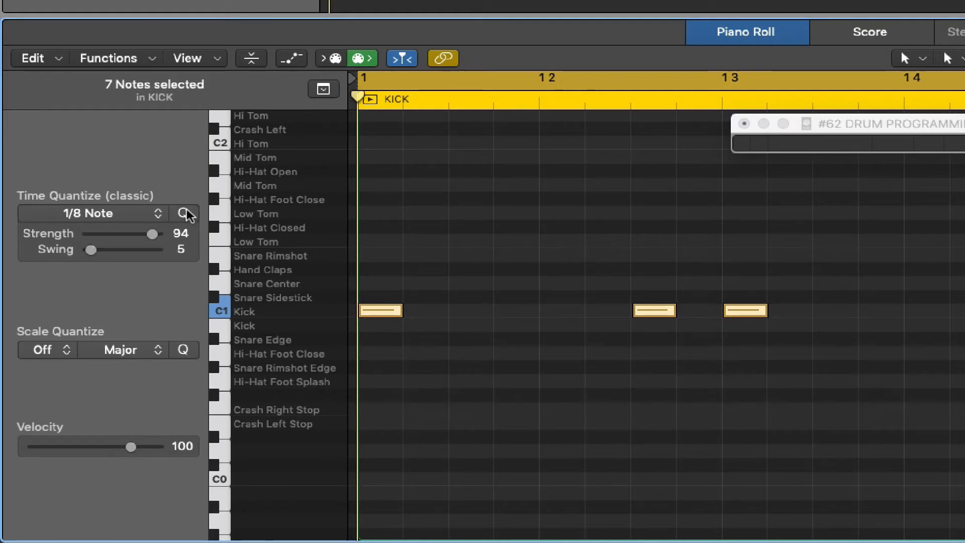
{"action": "left_click", "coordinate": [427, 469]}
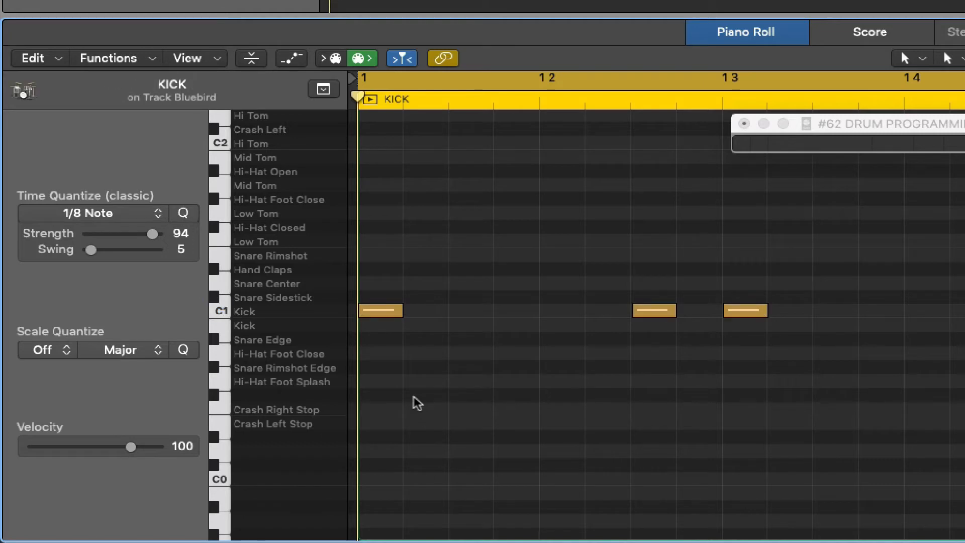
Fine-tune the tick value of the first kick note's start position.
{"action": "left_click", "coordinate": [385, 310]}
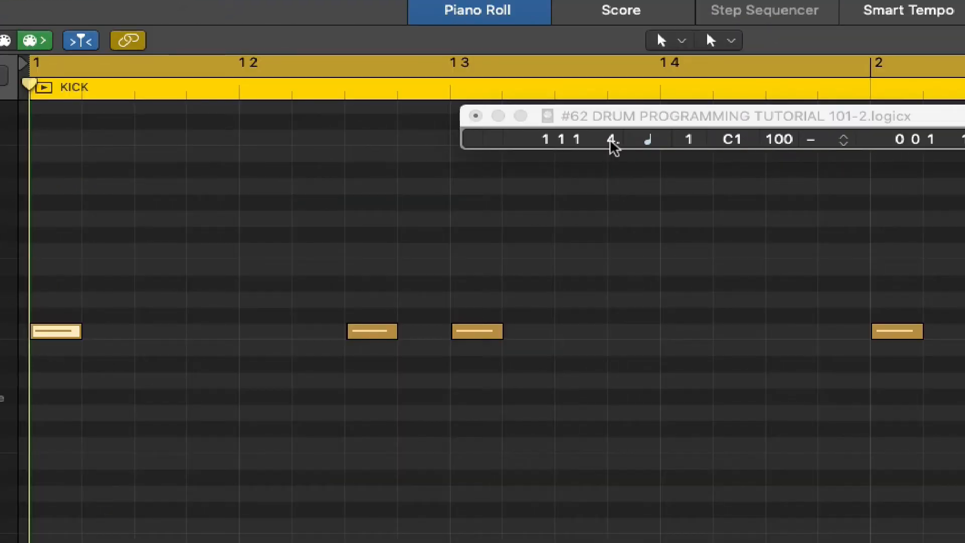
{"action": "left_click_drag", "start_coordinate": [609, 147], "coordinate": [610, 159]}
{"action": "left_click_drag", "start_coordinate": [610, 158], "coordinate": [609, 162]}
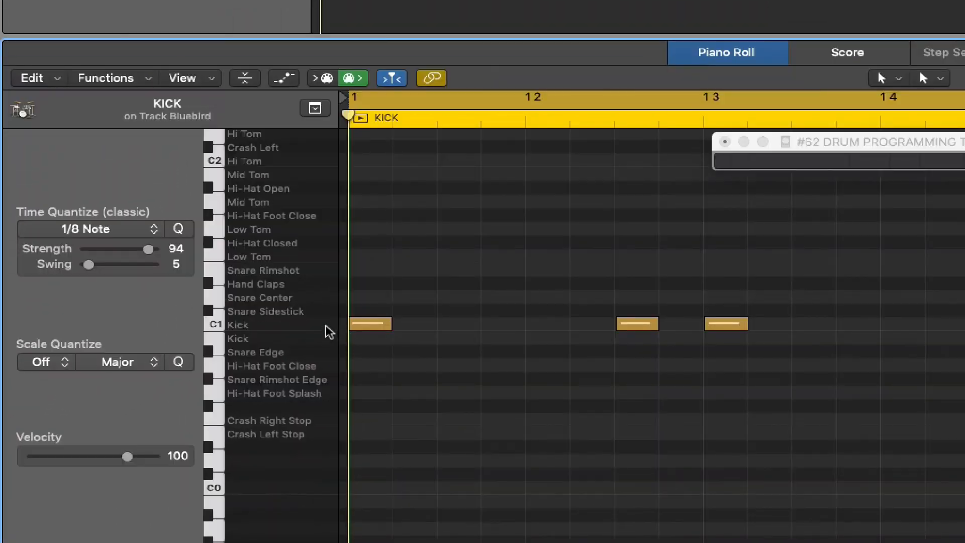
Randomize the velocities of all kick notes with the Random Velocity transform, adjusting the limit of the velocity range.
{"action": "left_click", "coordinate": [326, 327]}
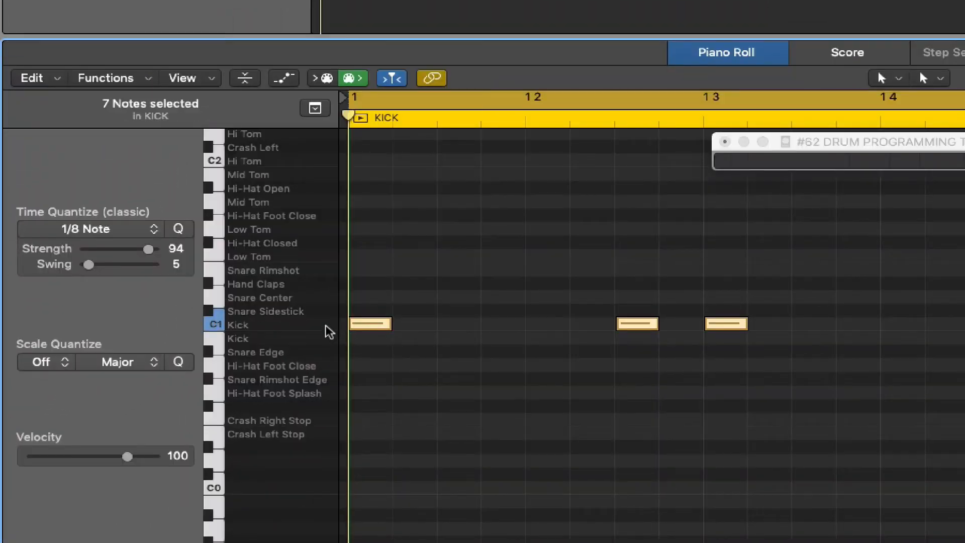
{"action": "left_click", "coordinate": [132, 78]}
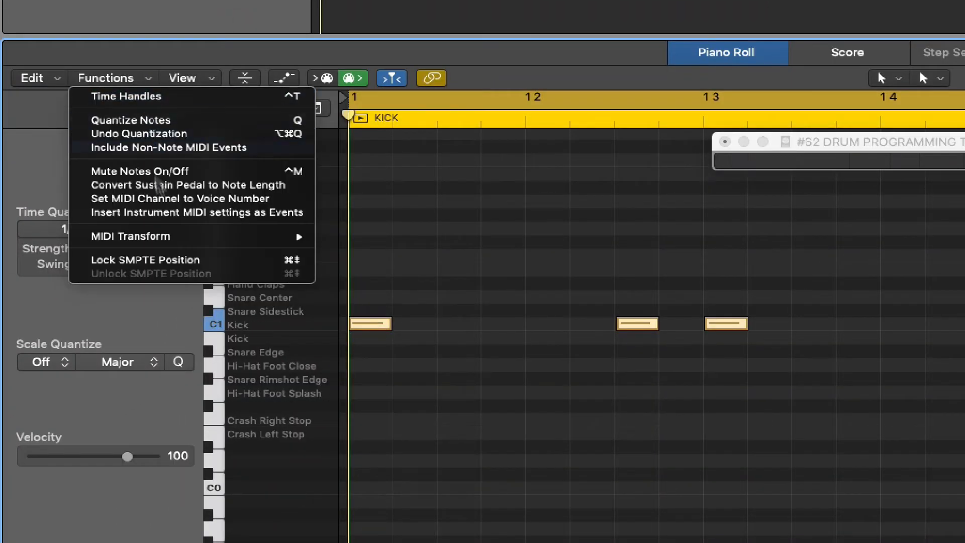
{"action": "mouse_move", "coordinate": [267, 237]}
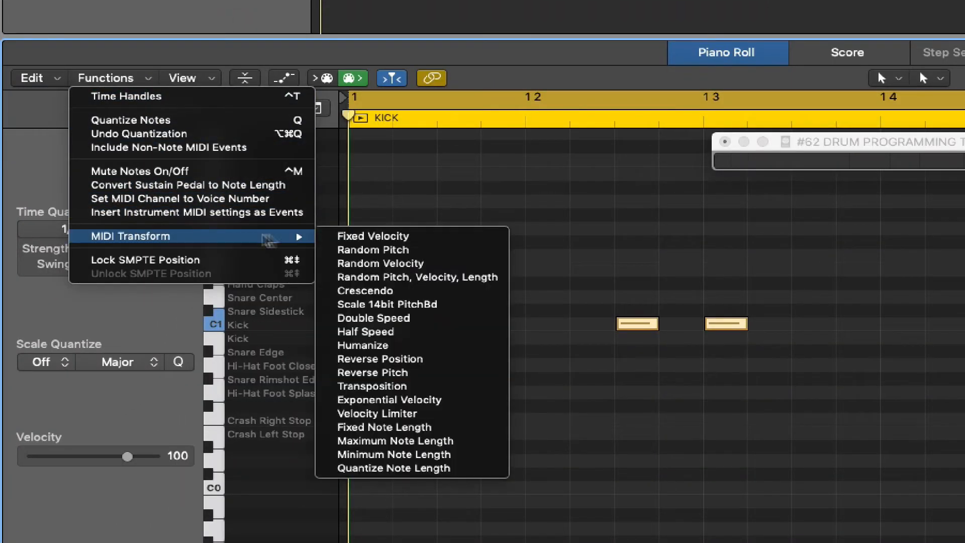
{"action": "left_click", "coordinate": [374, 263]}
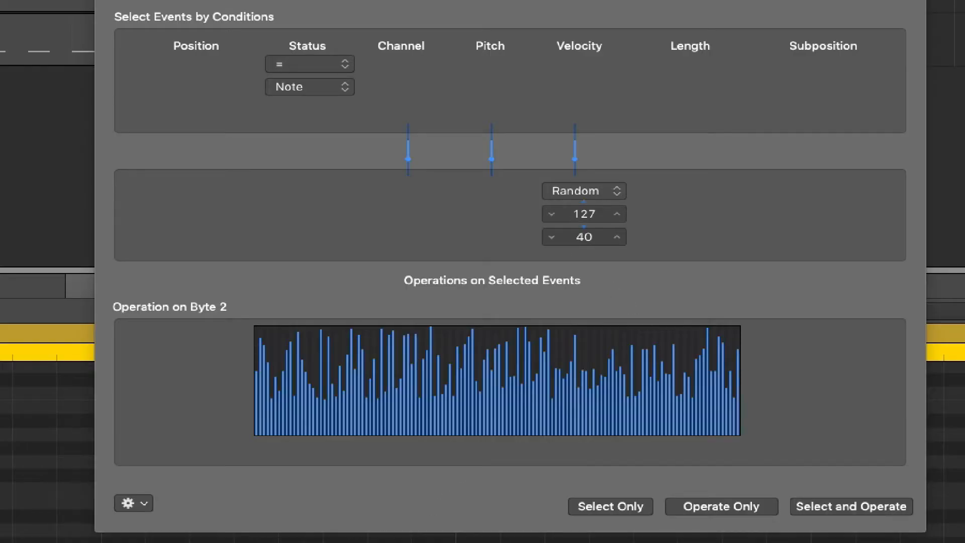
{"action": "mouse_move", "coordinate": [584, 214]}
{"action": "left_mouse_down"}
{"action": "mouse_move", "coordinate": [584, 241]}
{"action": "mouse_move", "coordinate": [596, 219]}
{"action": "left_mouse_up"}
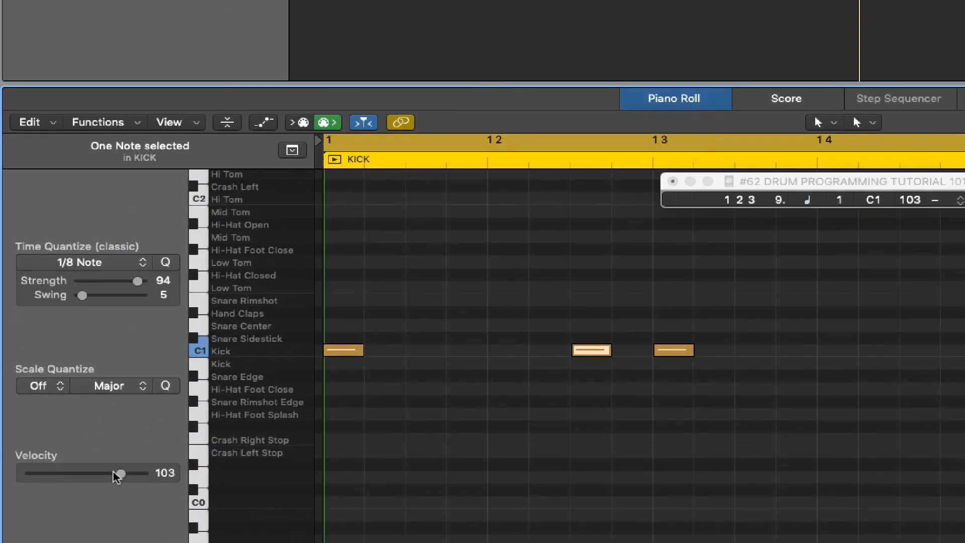
Set the velocity of the second kick note, just before beat 3 of bar 1, to 64 and play the loop.
{"action": "left_click_drag", "start_coordinate": [122, 473], "coordinate": [86, 473]}
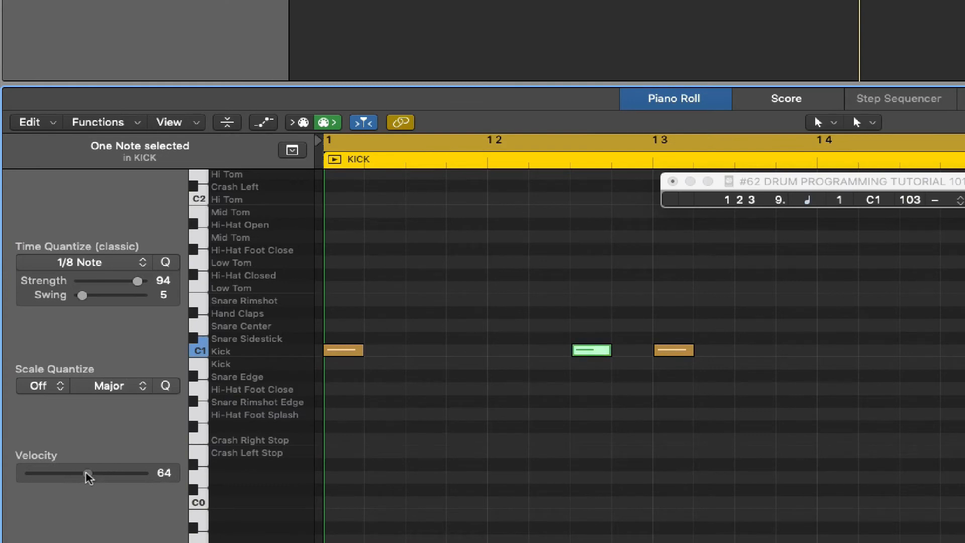
{"action": "key", "text": "space"}
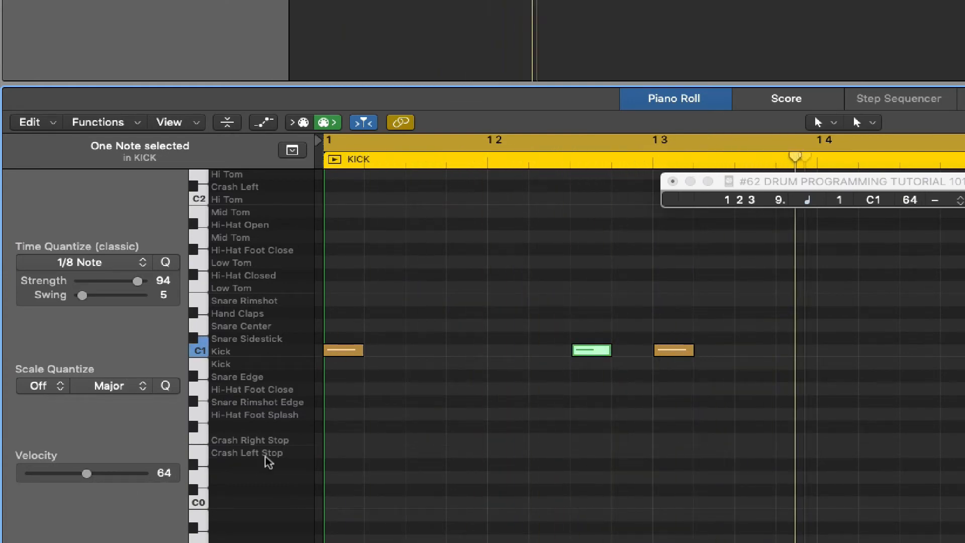
Lower the velocity of the selected kick note just before beat 3 of bar 1 further.
{"action": "left_click_drag", "start_coordinate": [88, 472], "coordinate": [69, 479]}
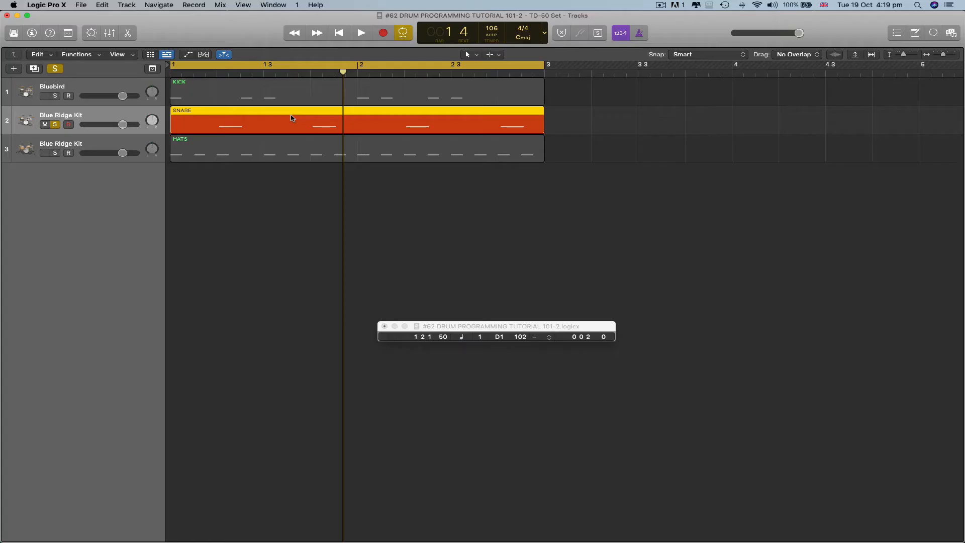
Quantize all four notes in the SNARE region to 1/8 notes with strength 94 and swing 5.
{"action": "double_click", "coordinate": [291, 119]}
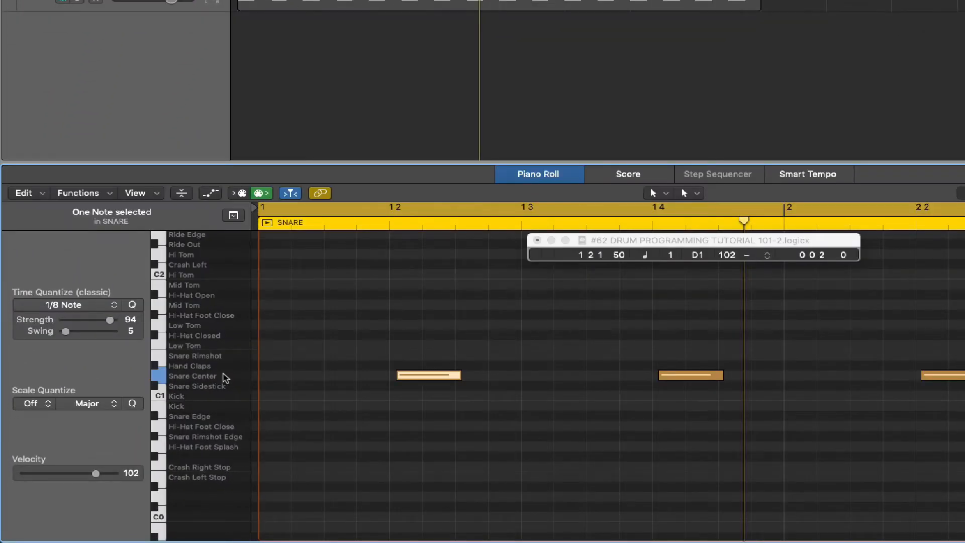
{"action": "left_click", "coordinate": [164, 426]}
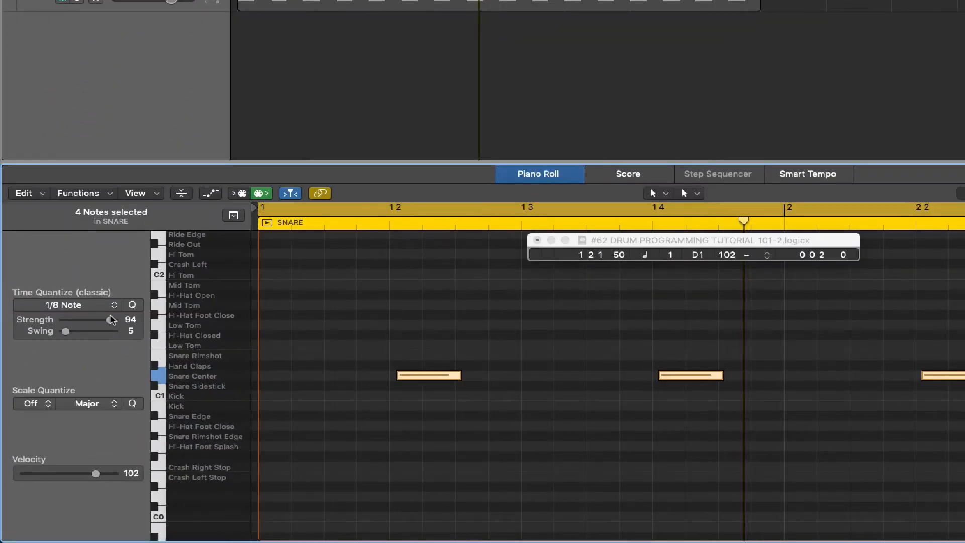
{"action": "left_click", "coordinate": [110, 319]}
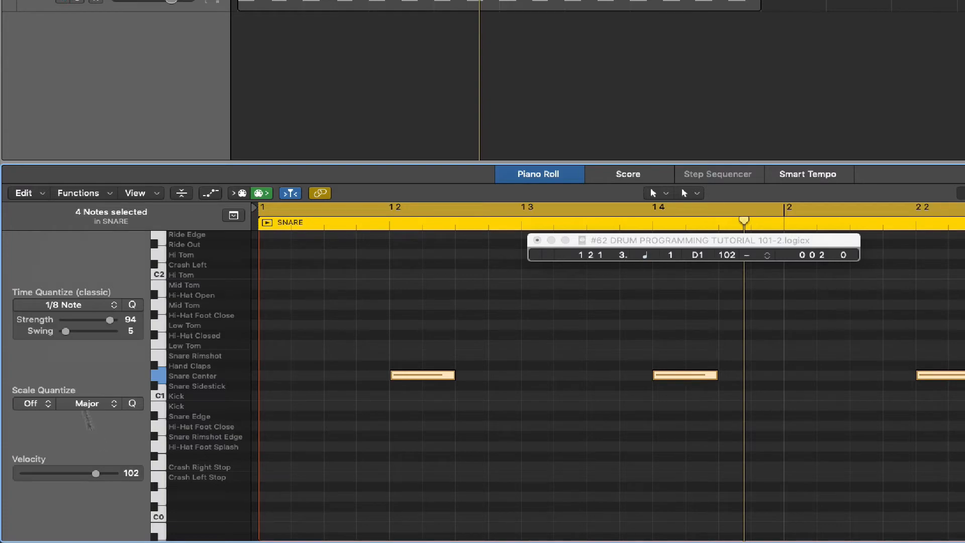
Randomize the snare notes' velocities between 101 and 104 with the Random Velocity transform, operating only on the selected notes, and play the loop.
{"action": "left_click", "coordinate": [80, 193]}
{"action": "mouse_move", "coordinate": [141, 314]}
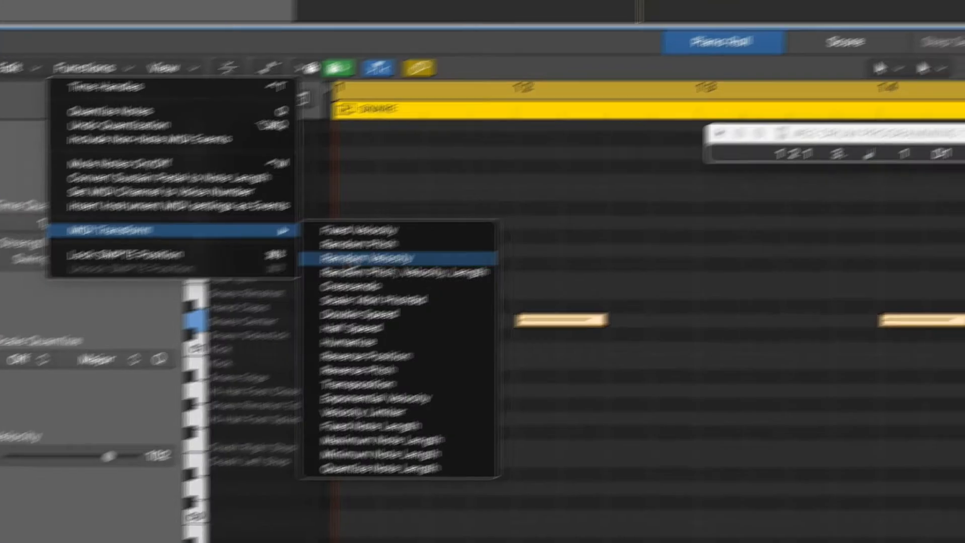
{"action": "left_click", "coordinate": [372, 263]}
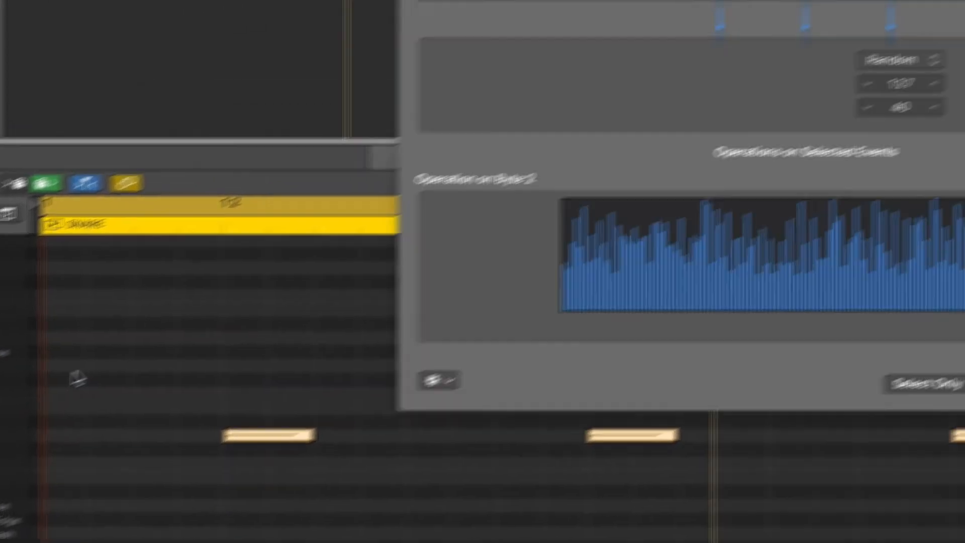
{"action": "left_click_drag", "start_coordinate": [899, 83], "coordinate": [900, 106]}
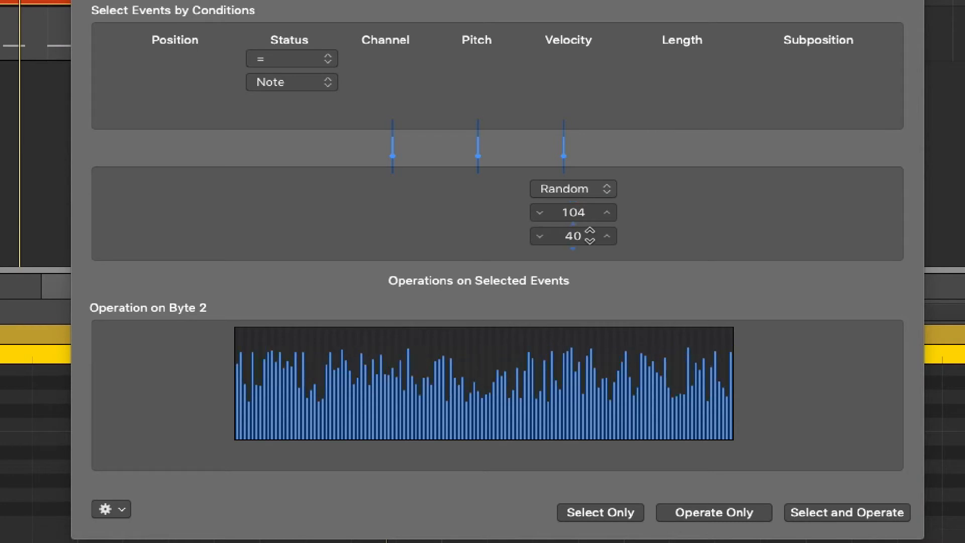
{"action": "left_click_drag", "start_coordinate": [590, 235], "coordinate": [590, 174]}
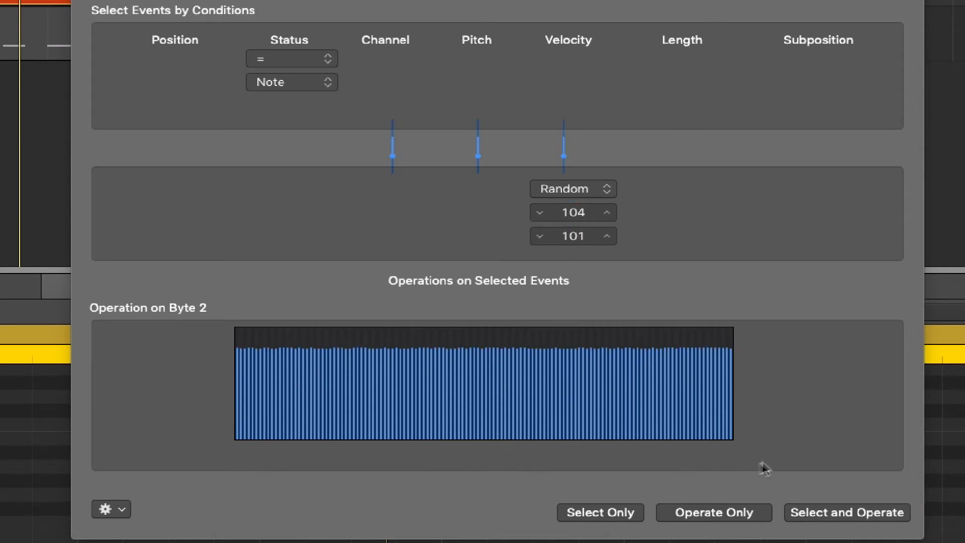
{"action": "left_click", "coordinate": [712, 512]}
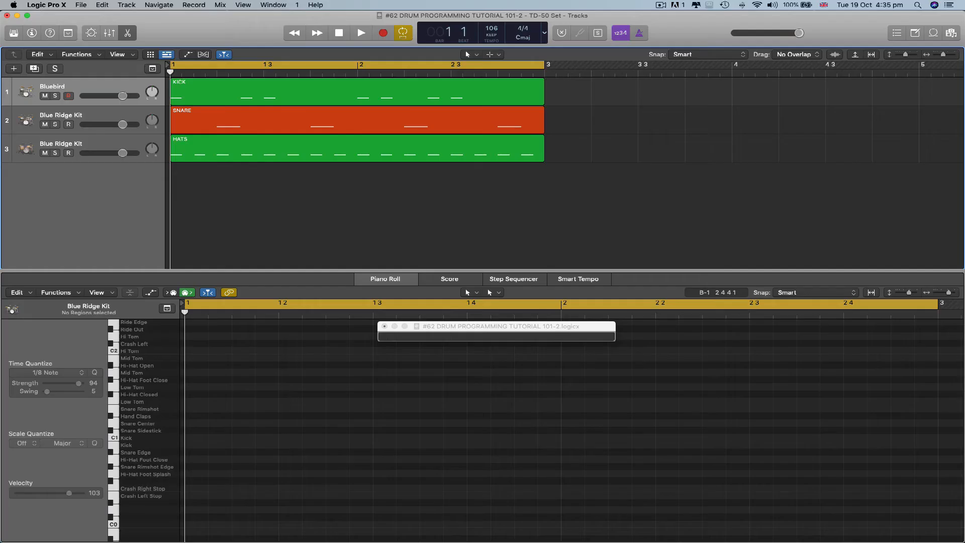
{"action": "key", "text": "space"}
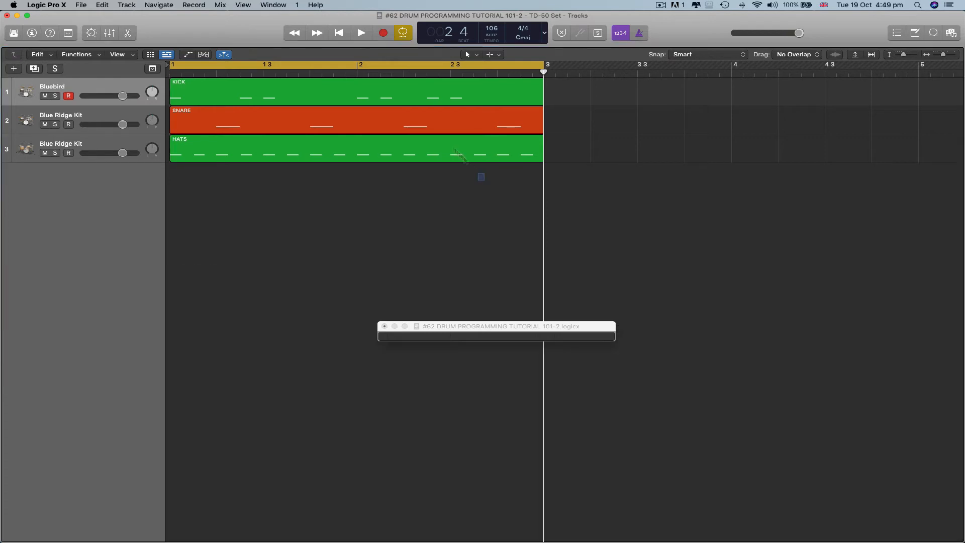
Repeat the kick, snare and hats regions once from bar 3, and rename the three original regions VERSE.
{"action": "left_click_drag", "start_coordinate": [484, 180], "coordinate": [354, 68]}
{"action": "key", "text": "super+r"}
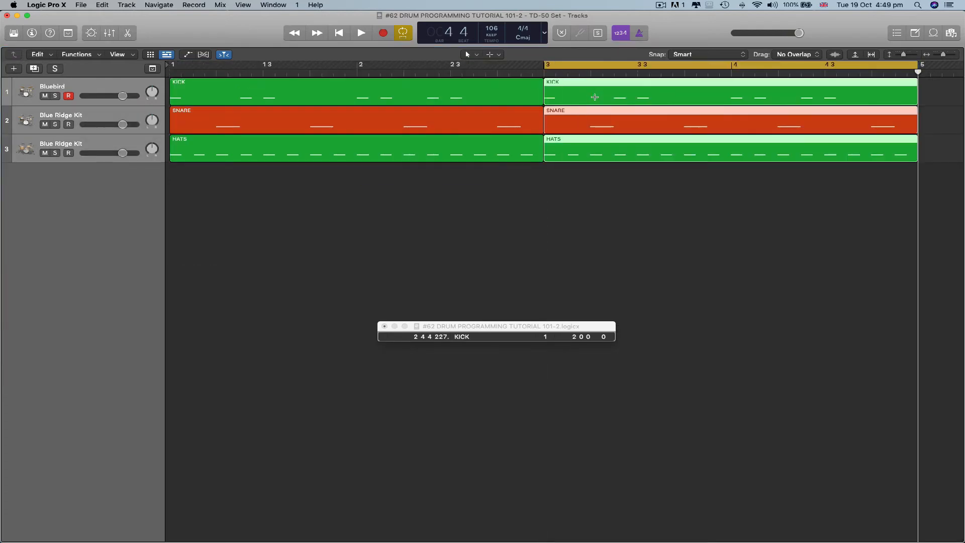
{"action": "left_click_drag", "start_coordinate": [498, 178], "coordinate": [490, 94]}
{"action": "key", "text": "shift+n"}
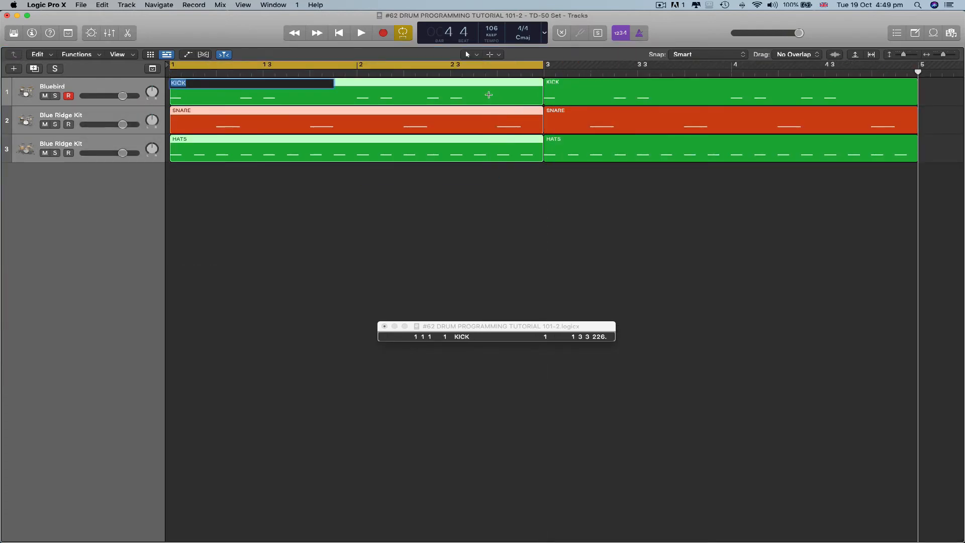
{"action": "type", "text": "VERSE"}
{"action": "key", "text": "Return"}
Rename the three repeated regions starting at bar 3 CHORUS.
{"action": "left_click_drag", "start_coordinate": [610, 177], "coordinate": [611, 108]}
{"action": "key", "text": "shift+n"}
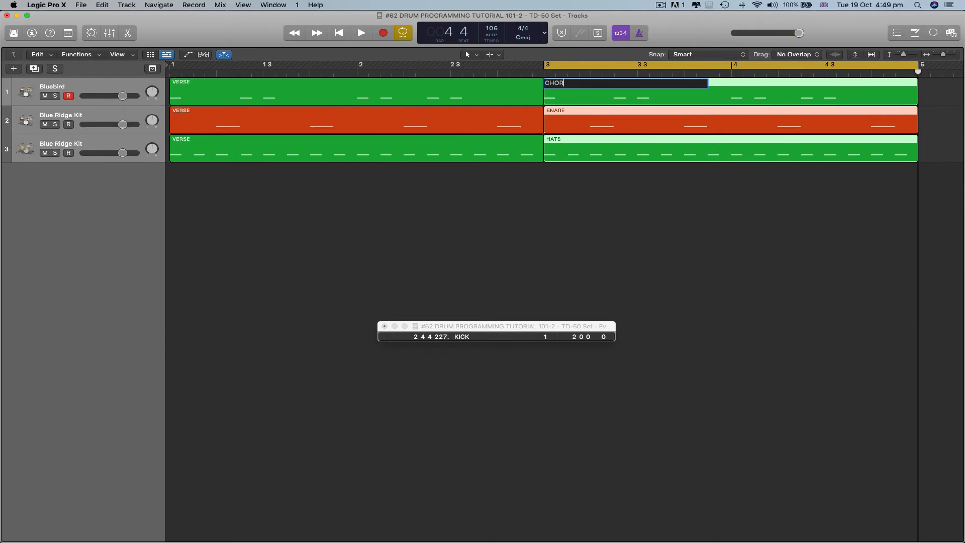
{"action": "key", "text": "Return"}
Set the velocity of all VERSE snare notes to 89 and delay the VERSE snare region's start to 1 1 1 19.
{"action": "double_click", "coordinate": [324, 113]}
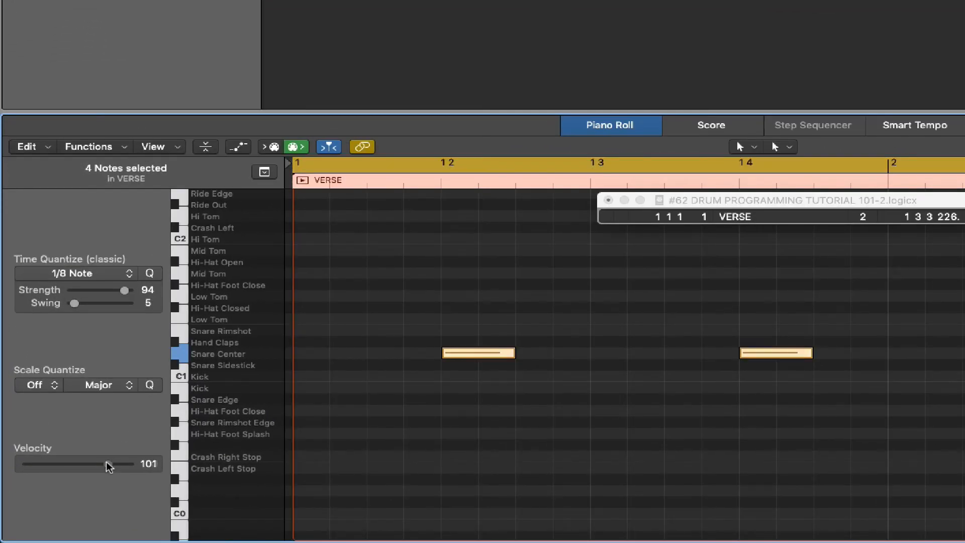
{"action": "left_click_drag", "start_coordinate": [107, 463], "coordinate": [102, 462]}
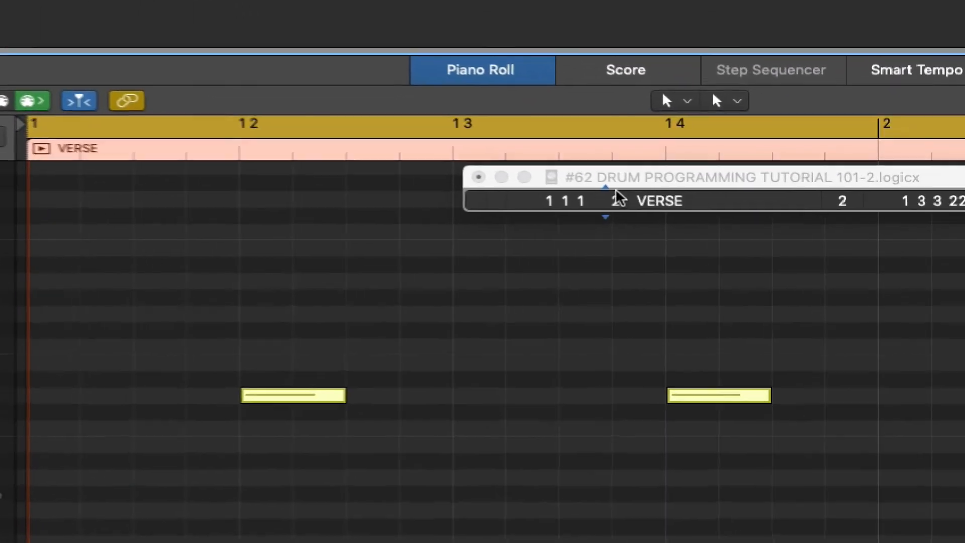
{"action": "left_click_drag", "start_coordinate": [615, 191], "coordinate": [618, 131]}
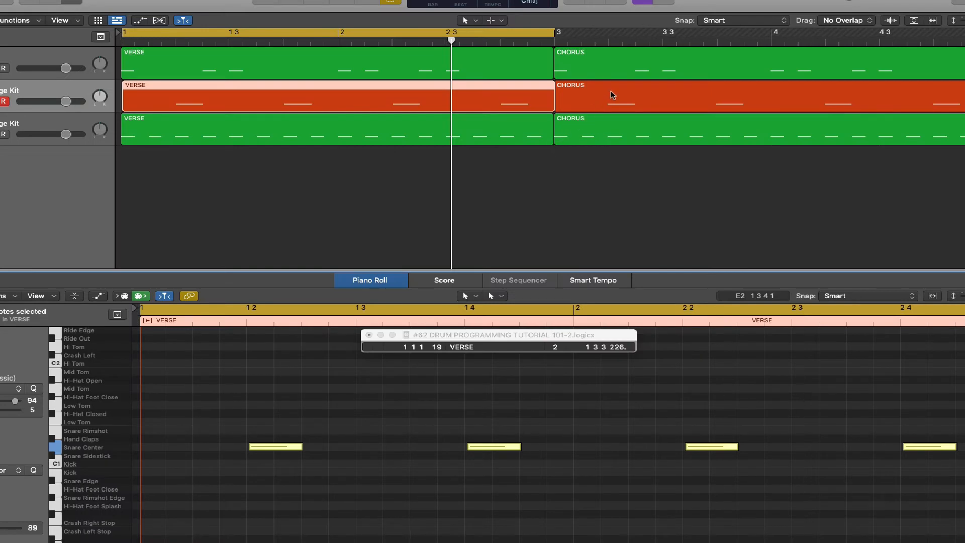
Shift the CHORUS snare region slightly earlier by lowering the tick value of its start position.
{"action": "left_click", "coordinate": [611, 95]}
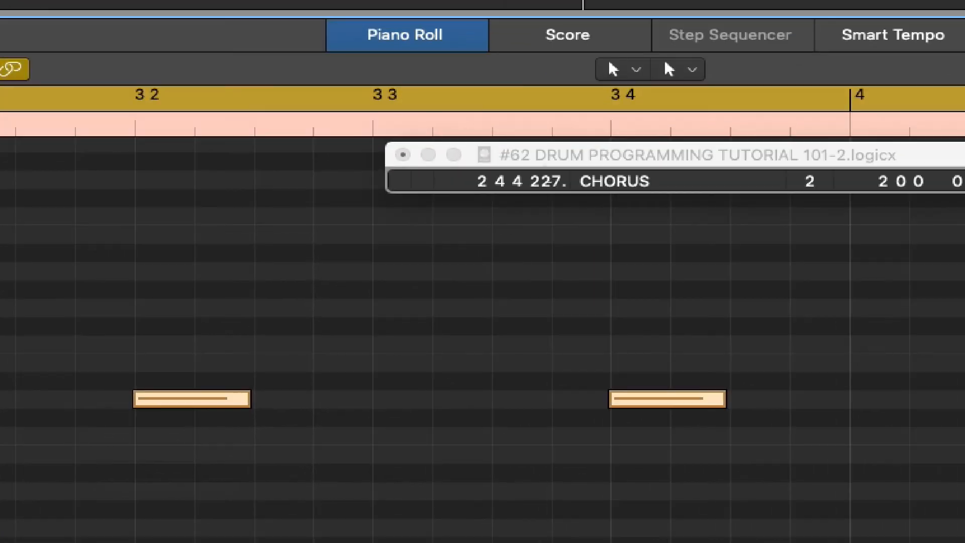
{"action": "left_click_drag", "start_coordinate": [547, 181], "coordinate": [559, 344]}
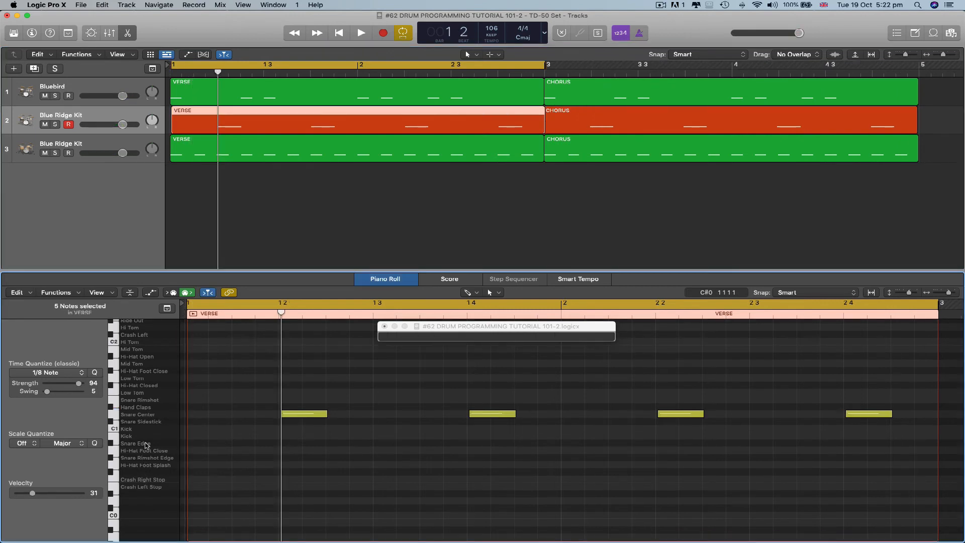
Add Snare Edge ghost notes at velocity 31 to the VERSE snare region at 1.2.4, 1.4.4, 2.2.2, 2.4.2 and 2.4.4, and play the loop.
{"action": "left_click", "coordinate": [147, 444]}
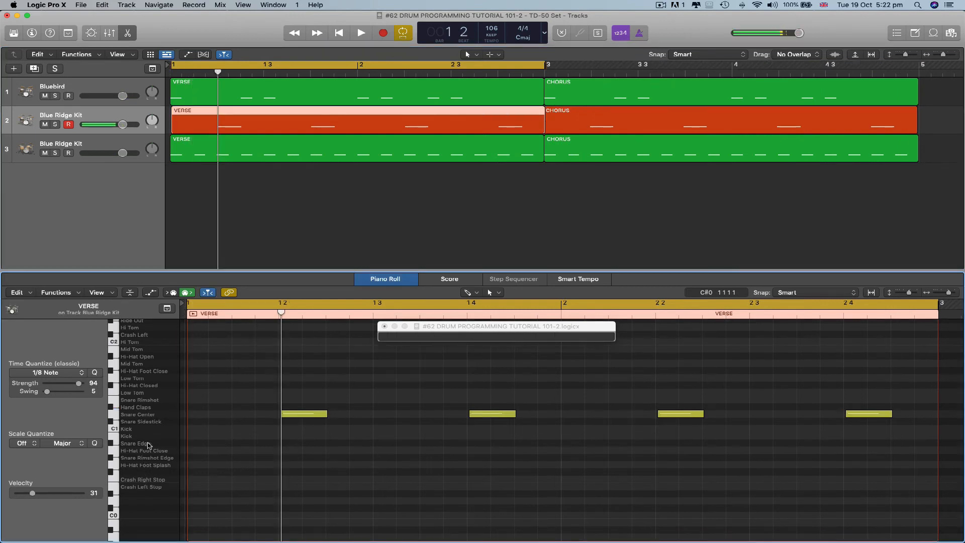
{"action": "left_click", "coordinate": [360, 444]}
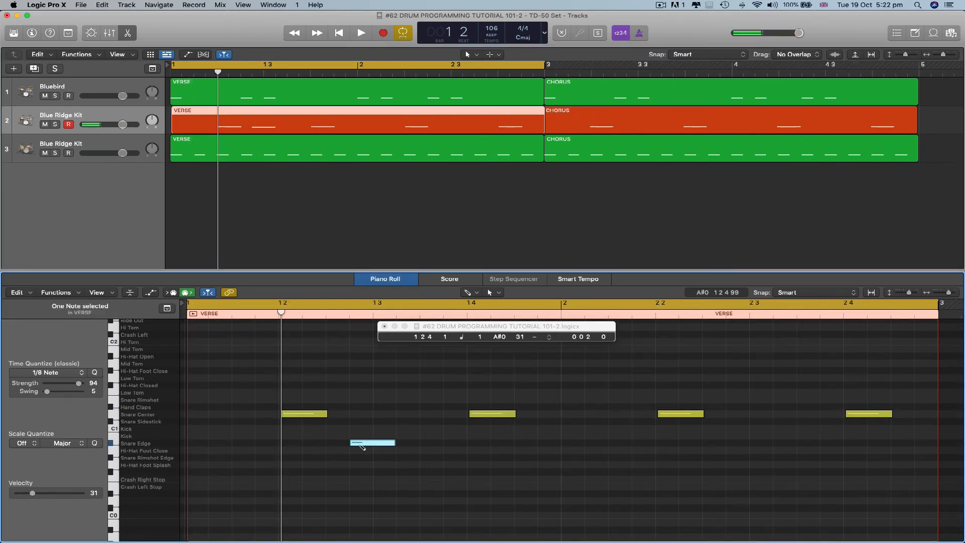
{"action": "left_click", "coordinate": [545, 444]}
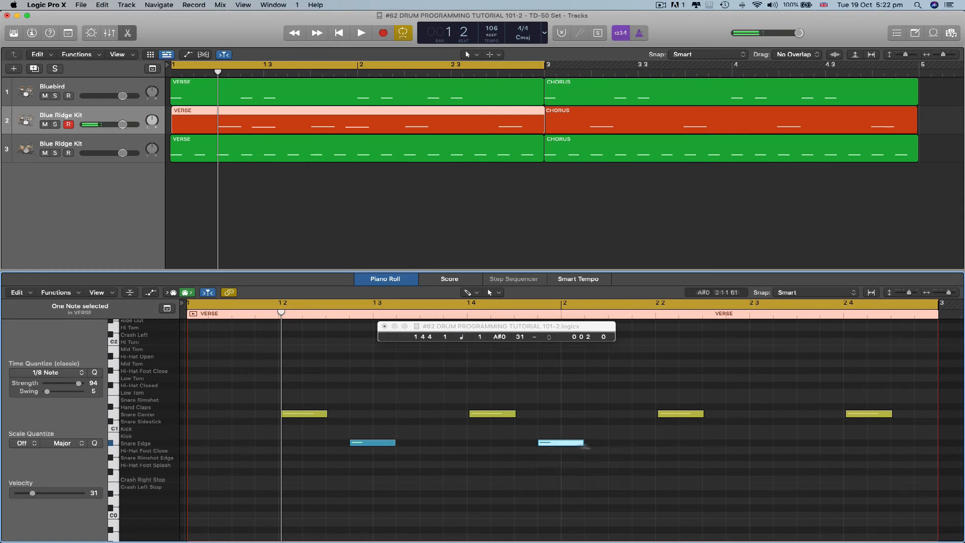
{"action": "left_click", "coordinate": [686, 443]}
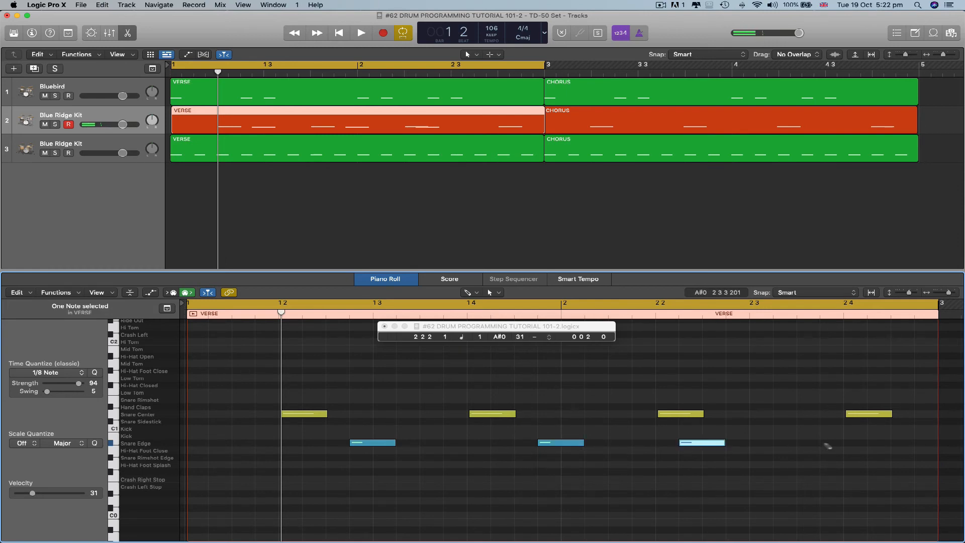
{"action": "left_click", "coordinate": [876, 444]}
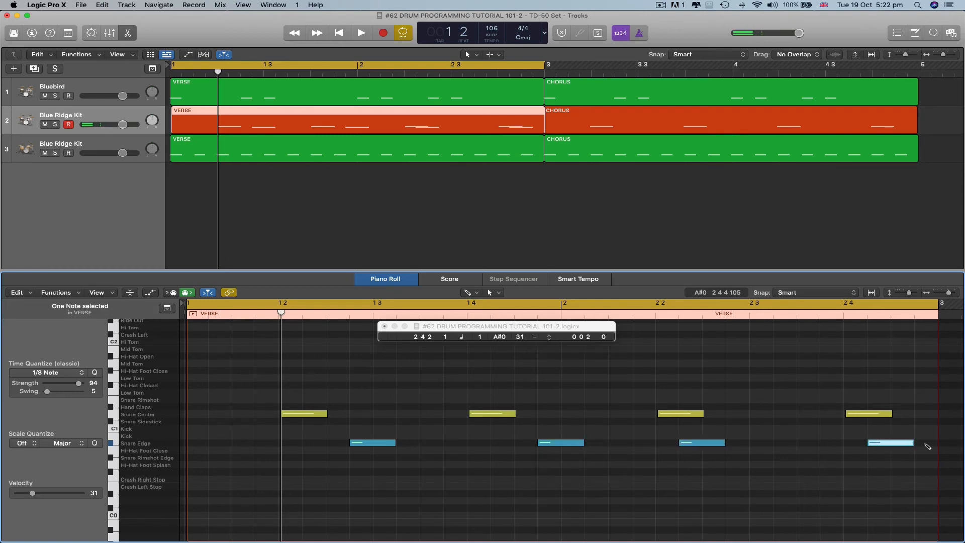
{"action": "left_click", "coordinate": [926, 444]}
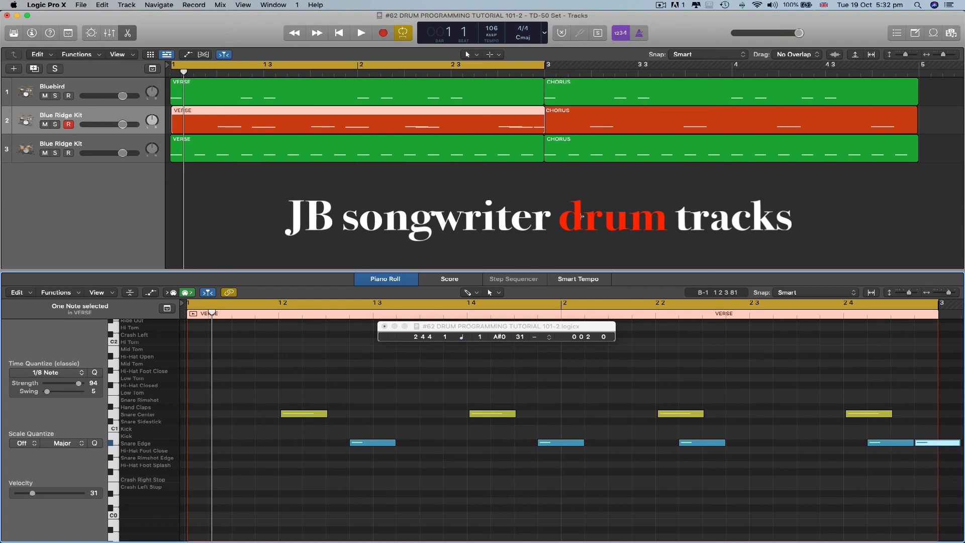
{"action": "key", "text": "space"}
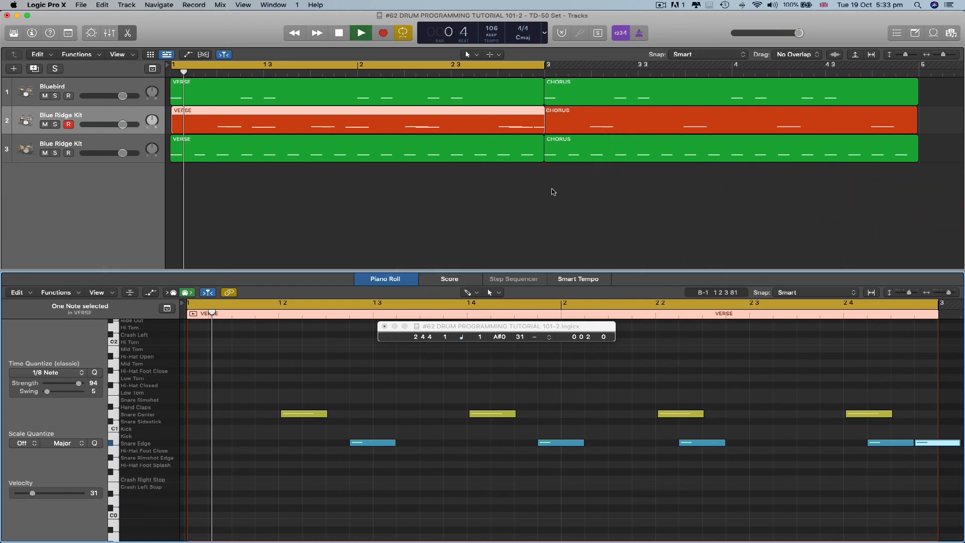